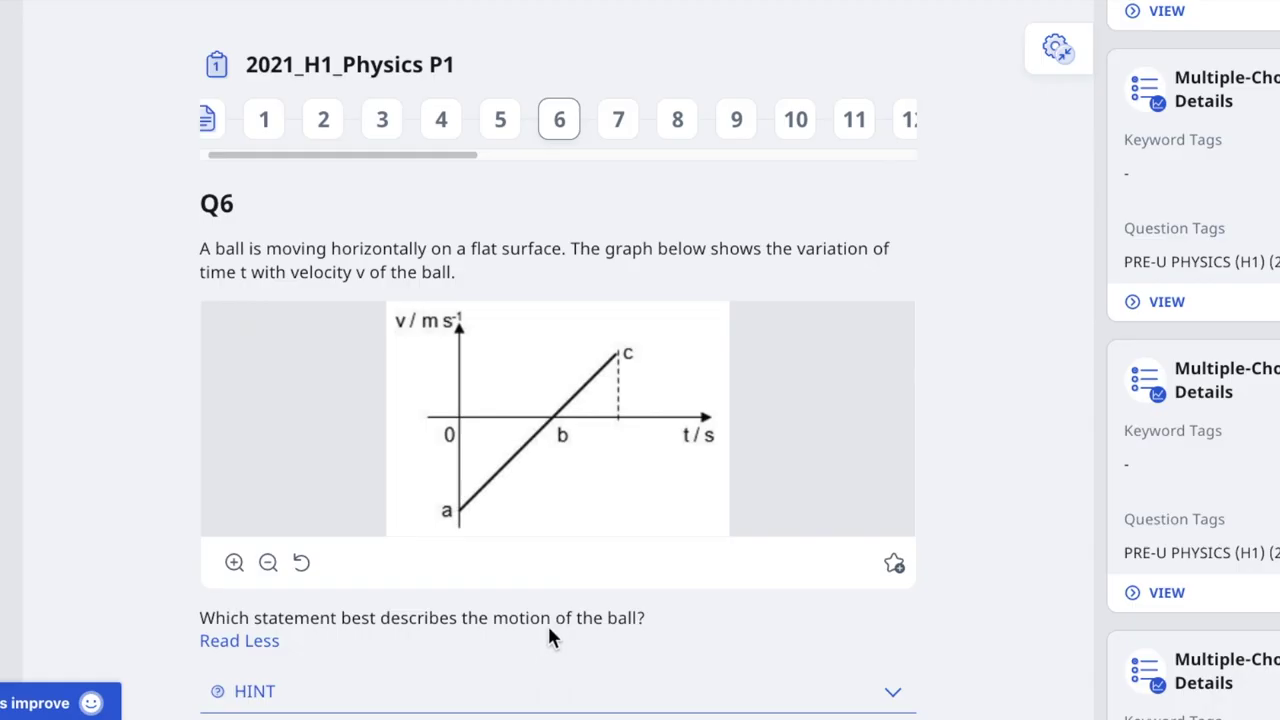
# - Scroll through Q6 to read the ball's velocity-time graph and the first answer option
pyautogui.scroll(-3, 521, 640)
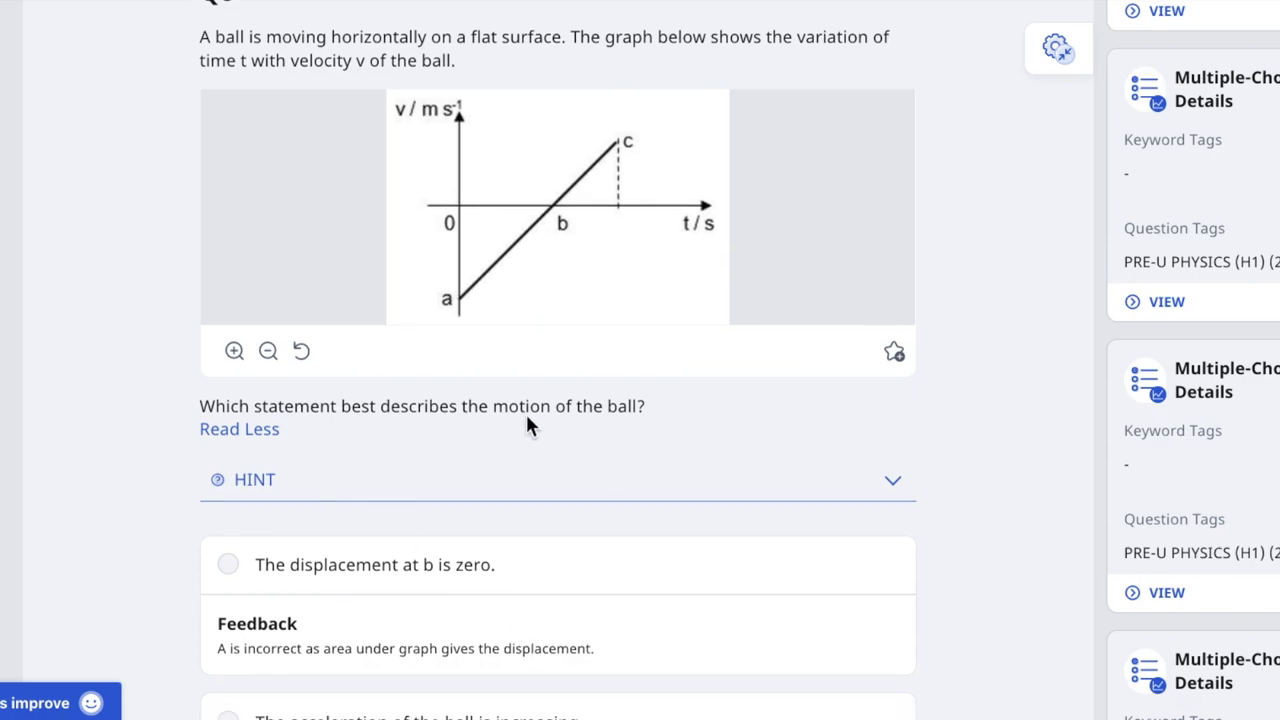
pyautogui.scroll(-1, 613, 457)
pyautogui.scroll(1, 613, 457)
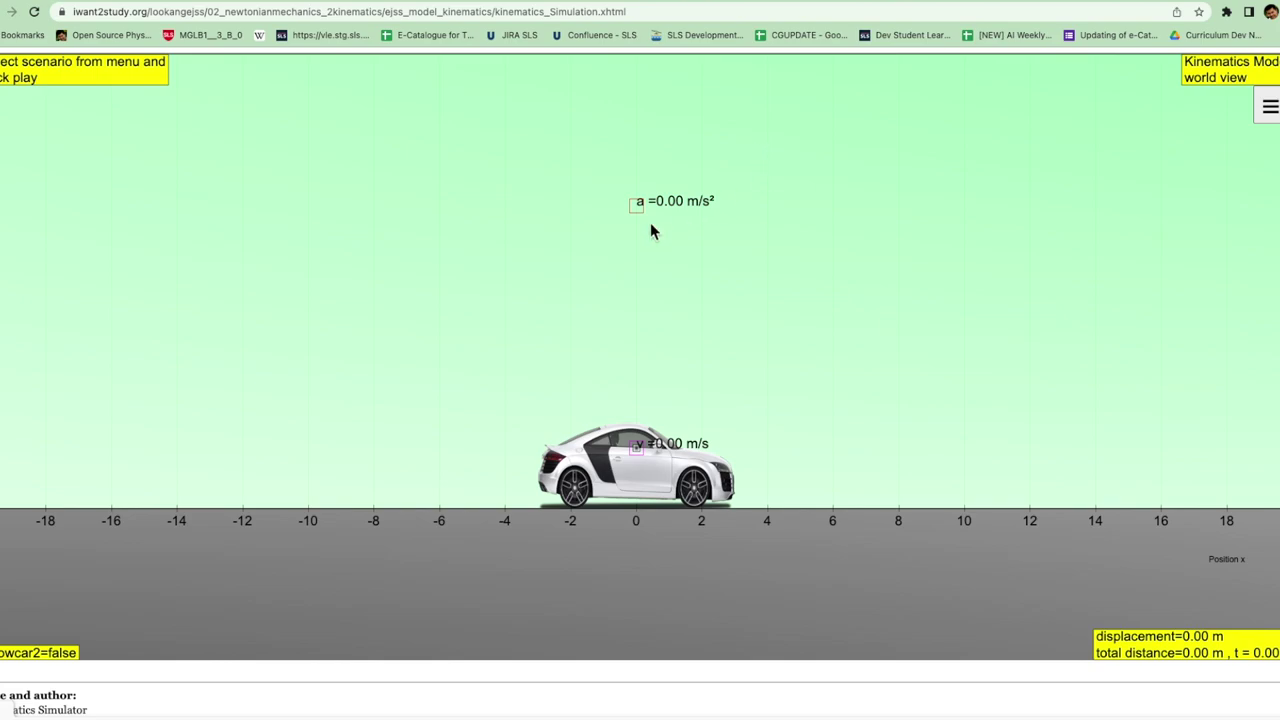
# - Set the car to -5.00 m/s and 1.00 m/s², then play it in 'world and v vs t' view
pyautogui.moveTo(643, 455)
pyautogui.mouseDown()
pyautogui.moveTo(190, 444)
pyautogui.moveTo(226, 444)
pyautogui.mouseUp()
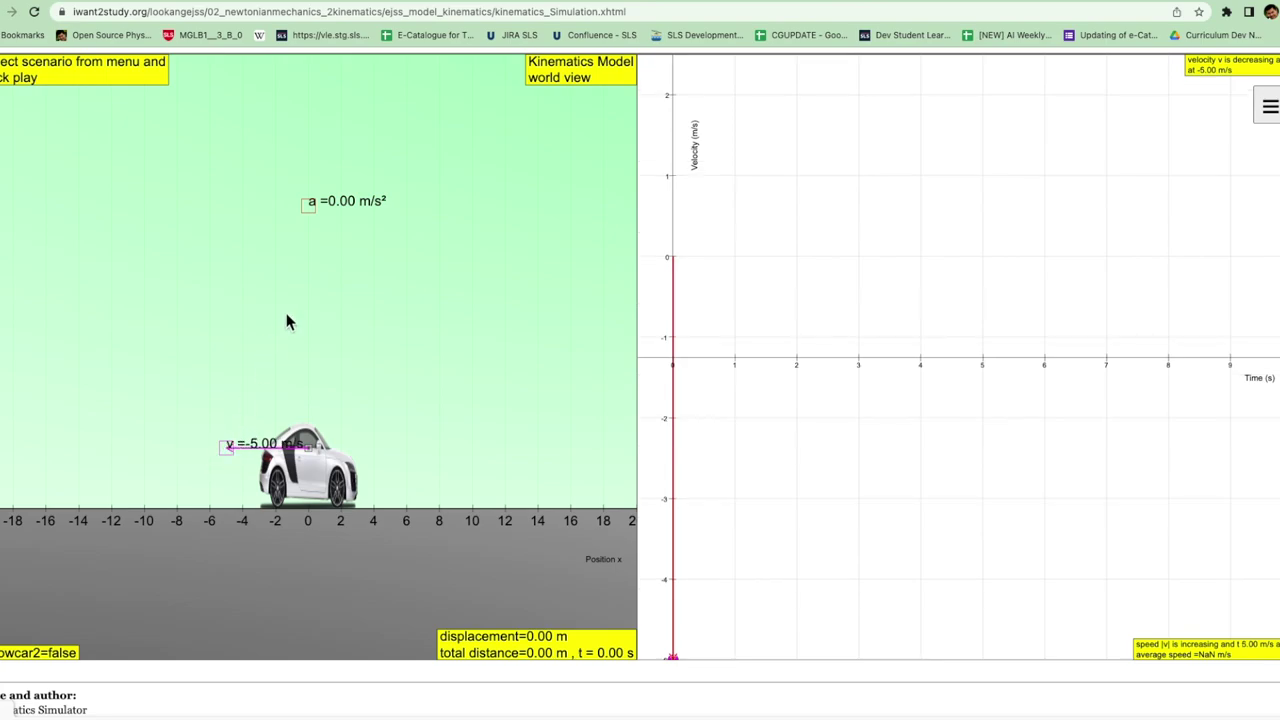
pyautogui.moveTo(308, 205); pyautogui.dragTo(334, 211)
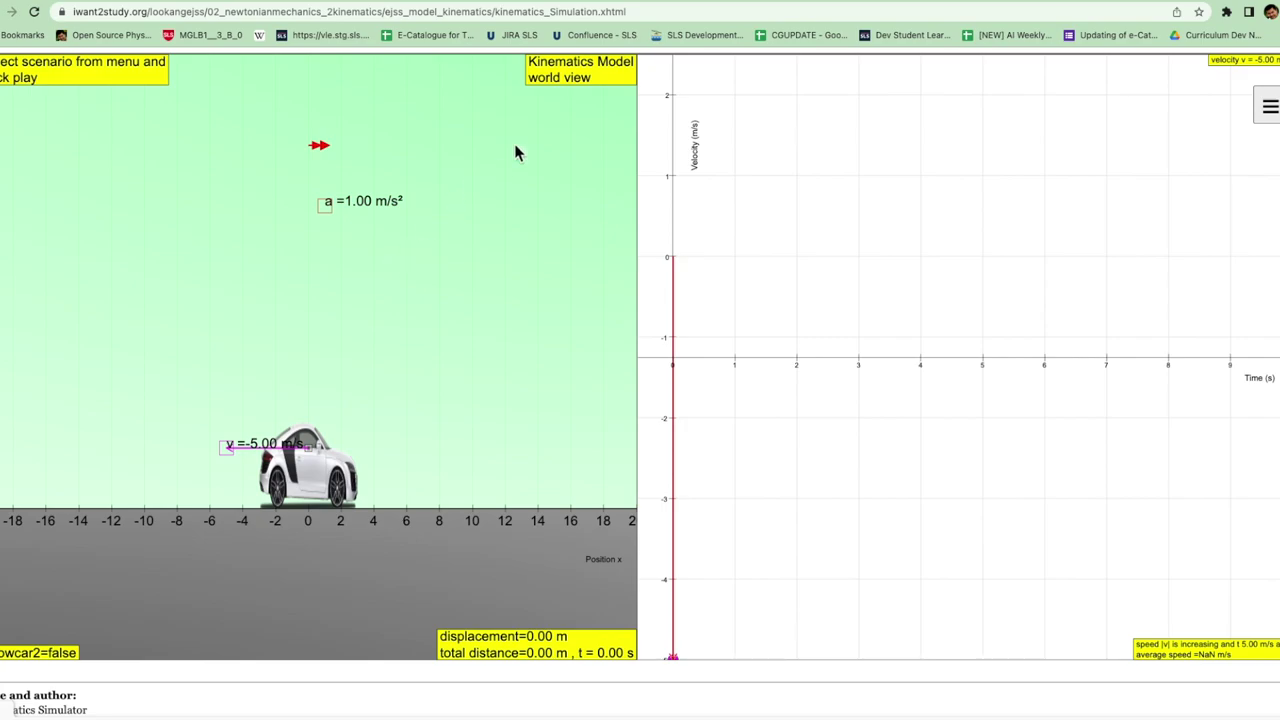
pyautogui.click(1269, 106)
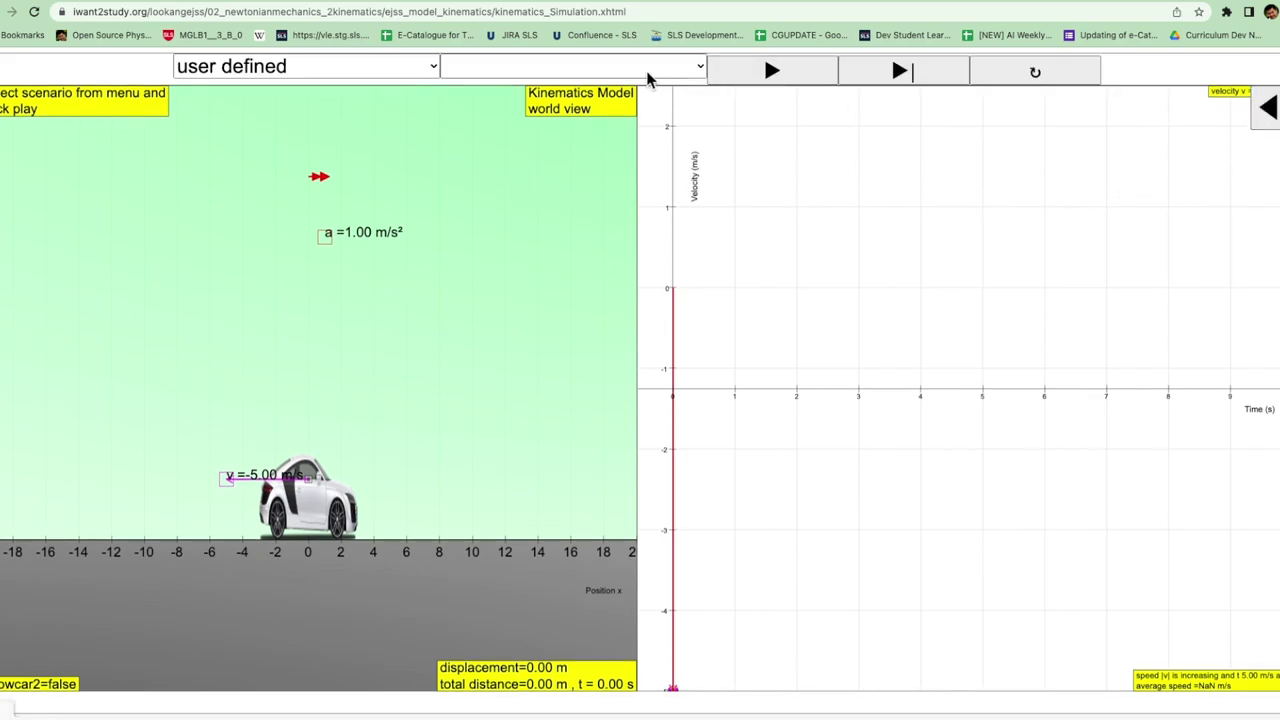
pyautogui.click(611, 79)
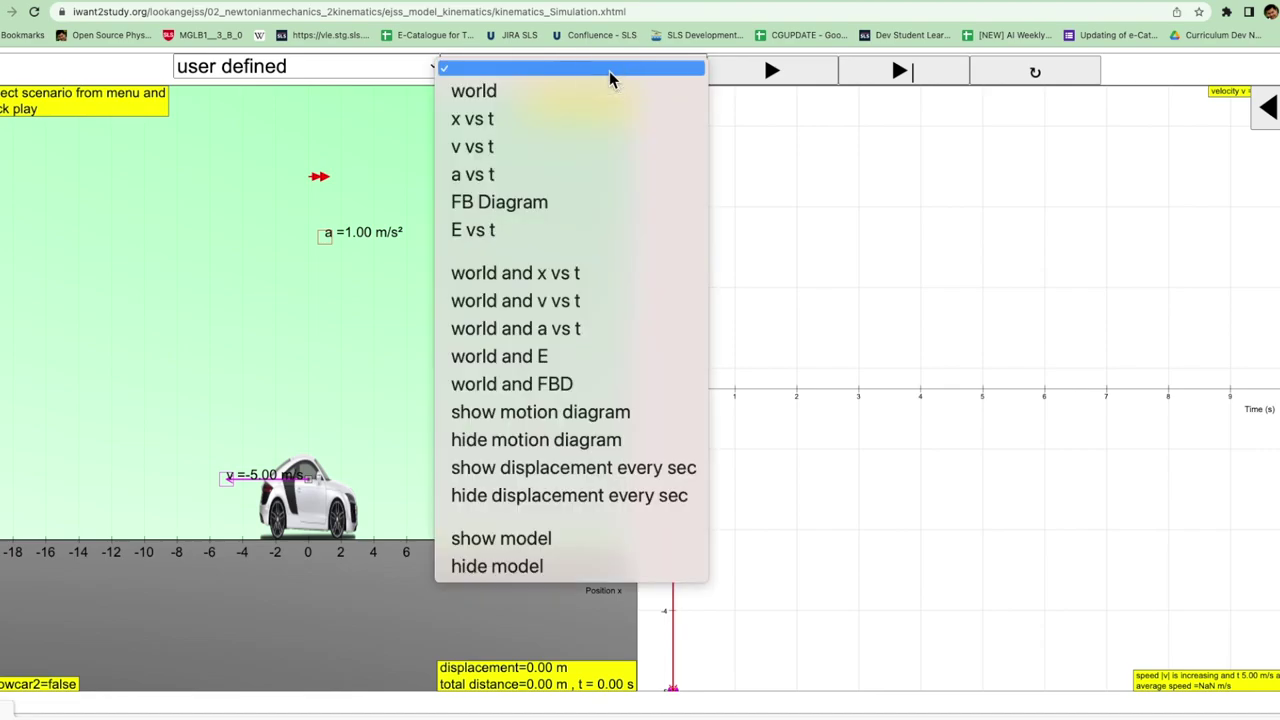
pyautogui.click(560, 314)
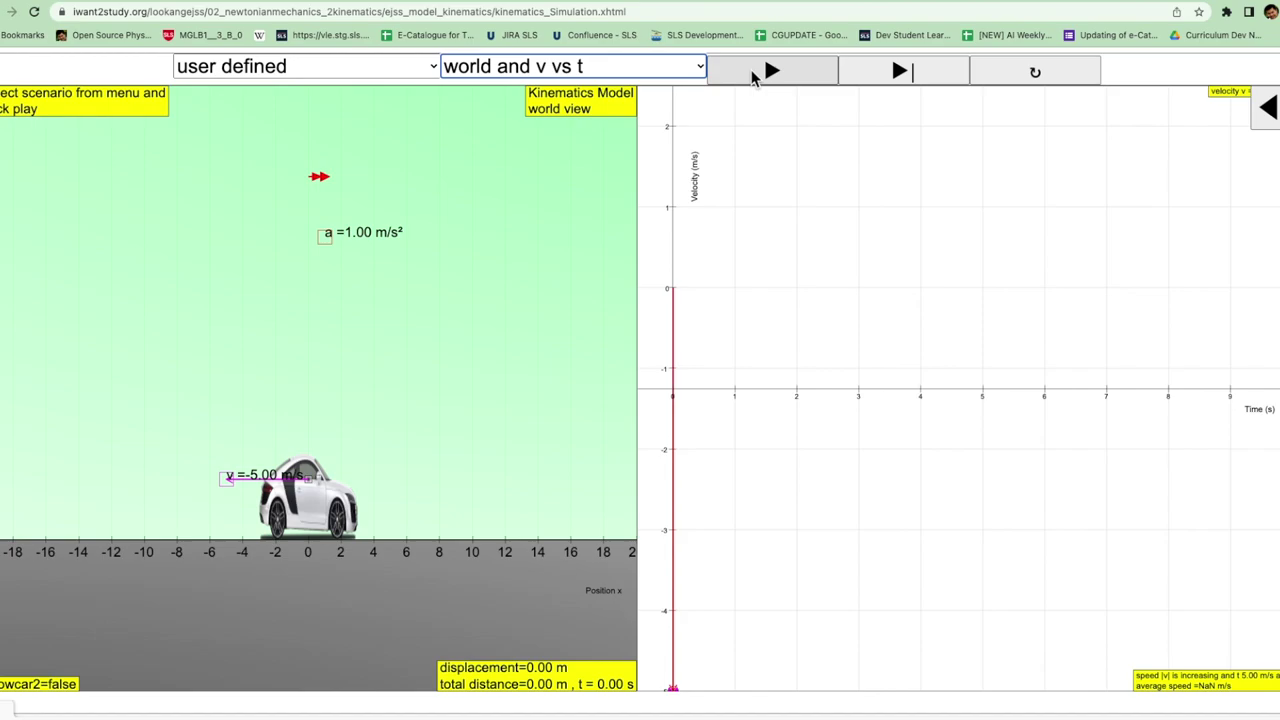
pyautogui.click(754, 78)
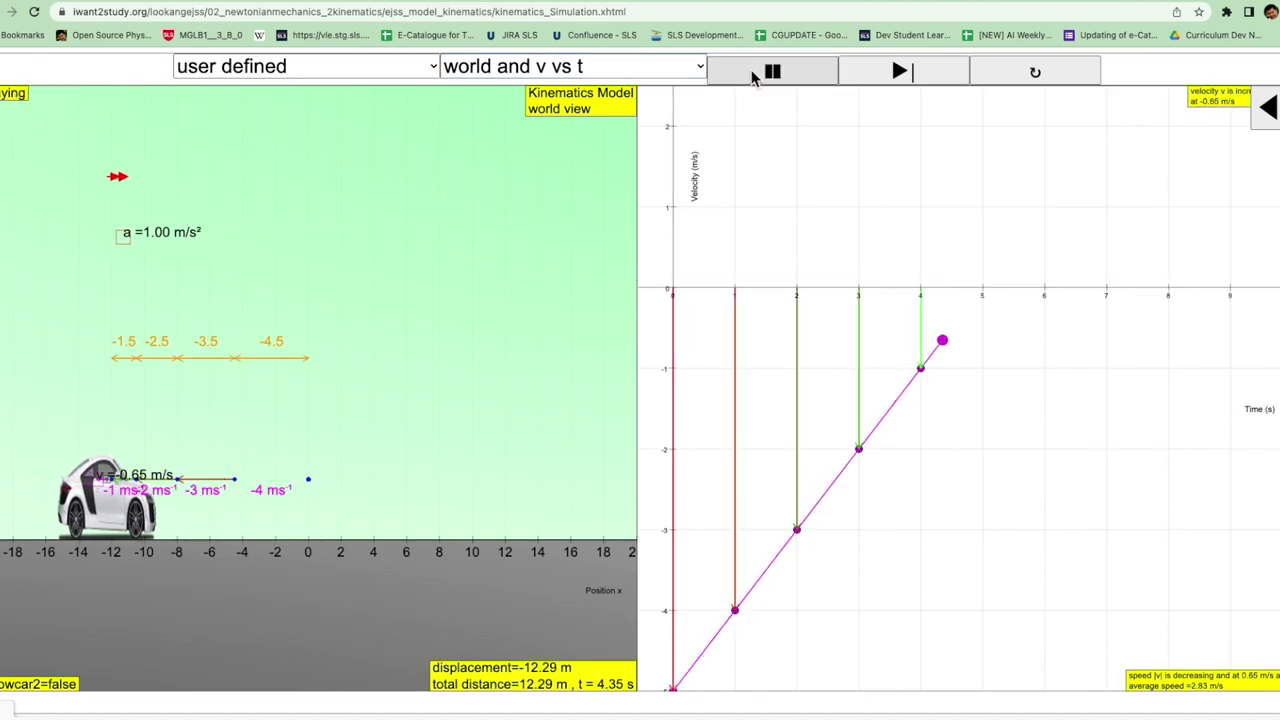
# - Pause the car at t = 8.65 s, with velocity 3.65 m/s and displacement -5.84 m
pyautogui.click(757, 75)
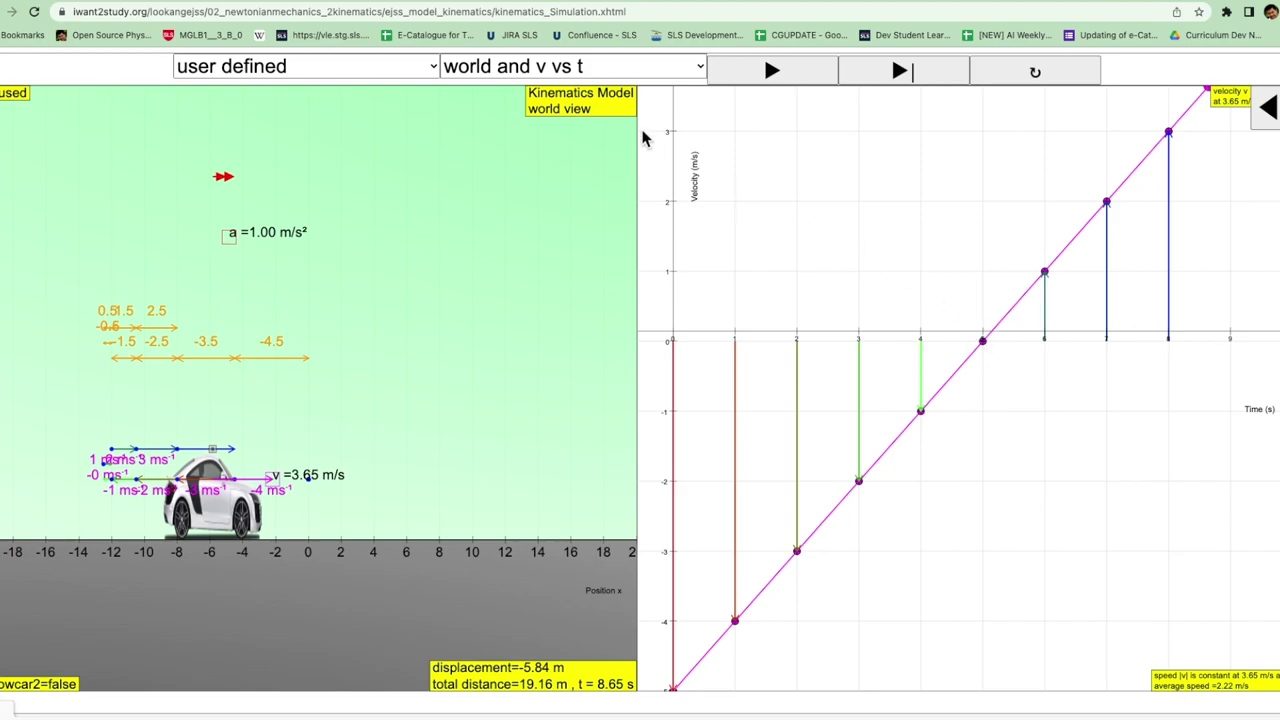
pyautogui.click(589, 74)
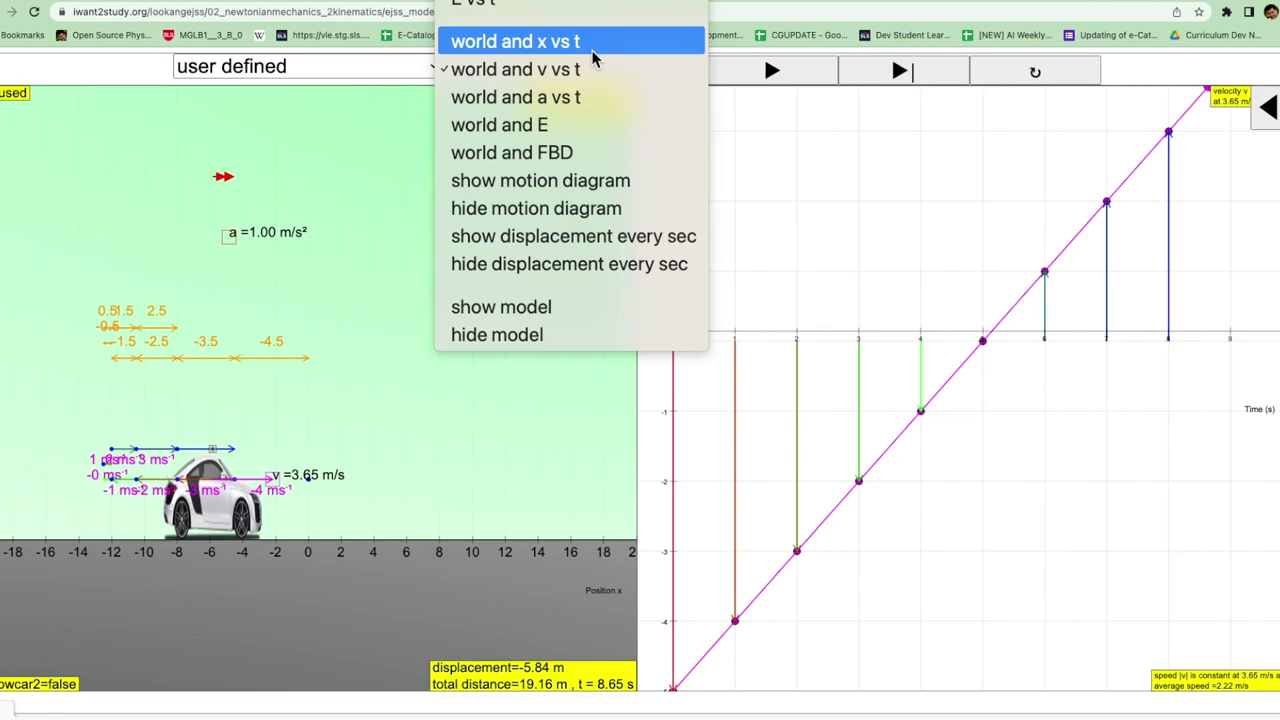
# - Show the 'world and x vs t' curve, switch back to 'world and v vs t', then return to SLS
pyautogui.click(597, 42)
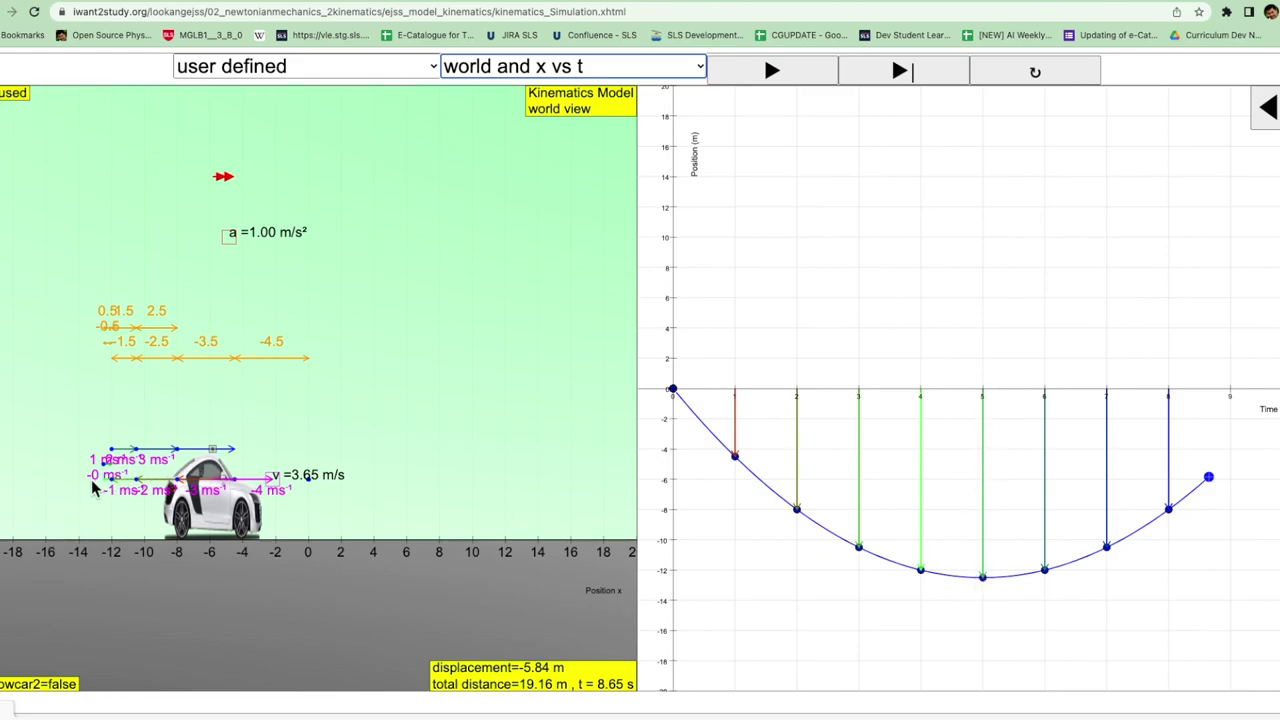
pyautogui.click(652, 70)
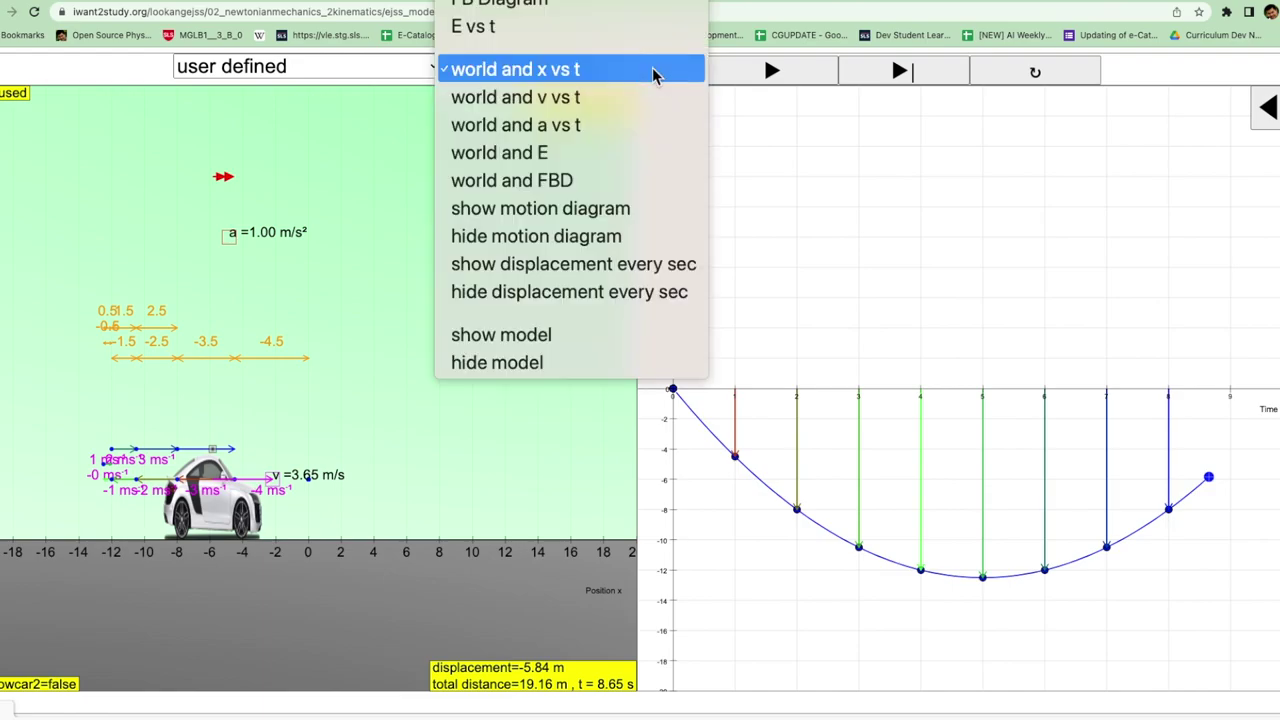
pyautogui.click(651, 96)
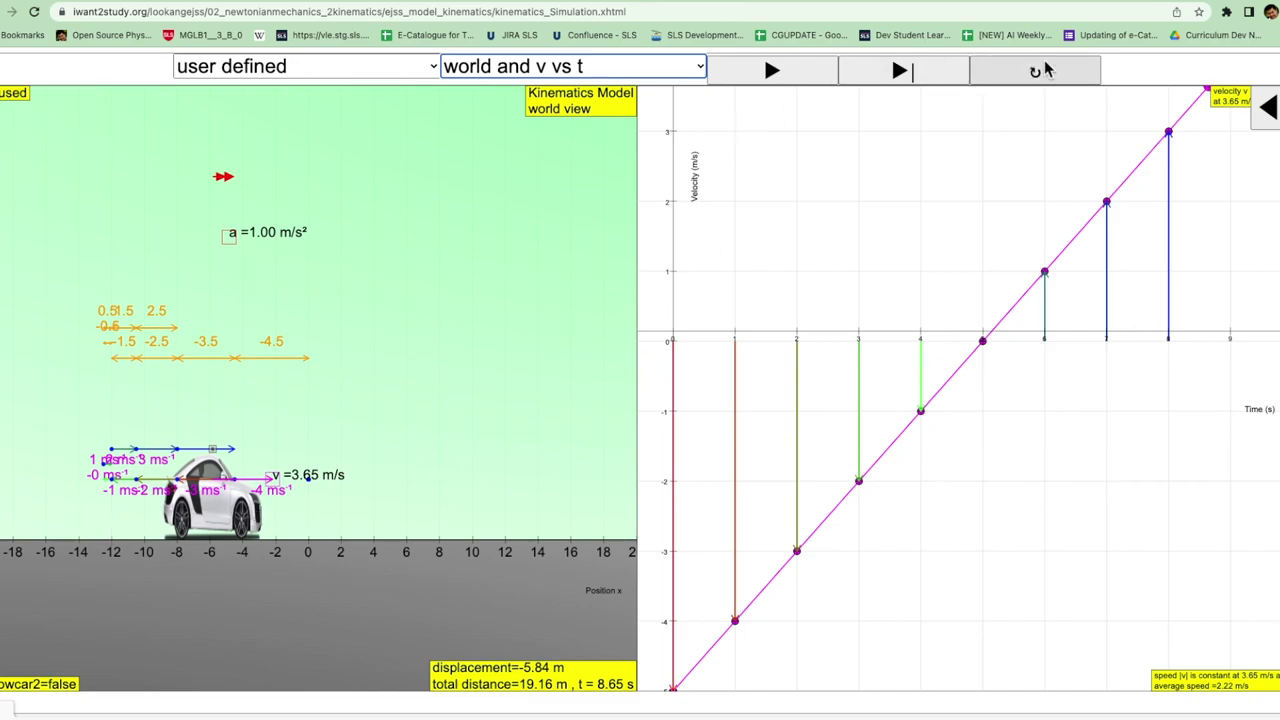
pyautogui.click(1113, 5)
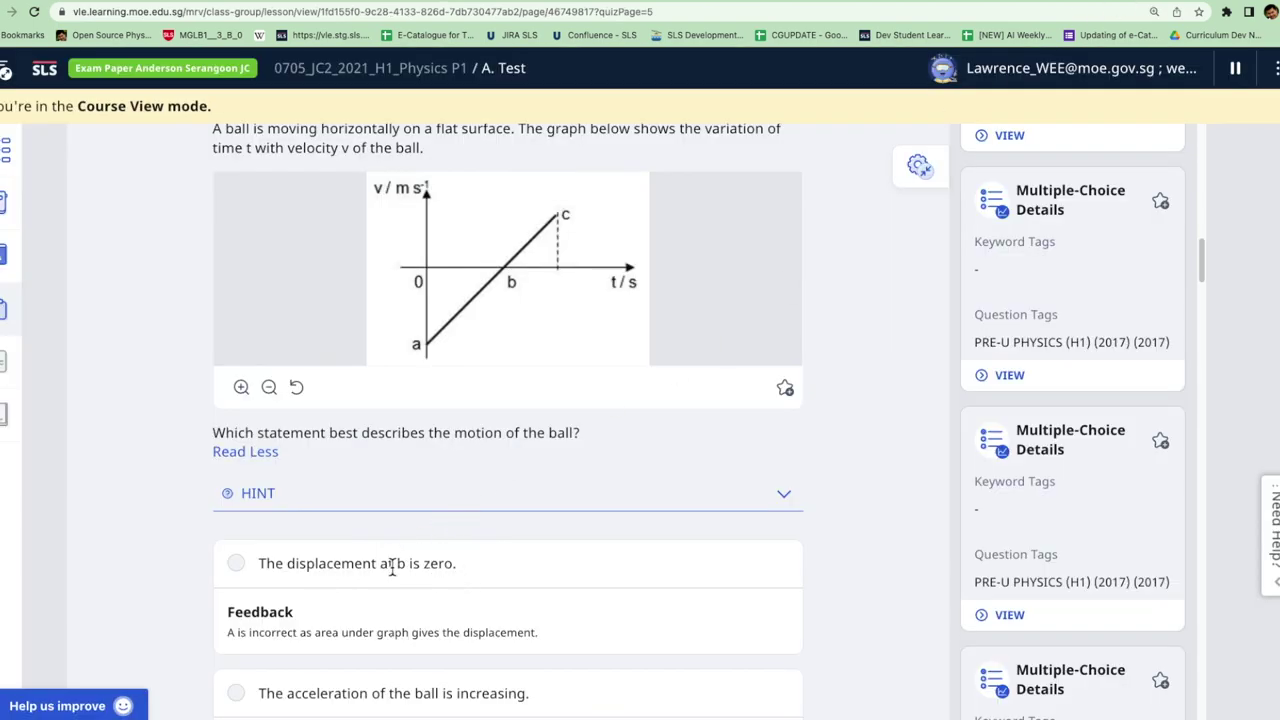
# - Scroll to the correct third option's feedback, then Ctrl+Tab back to the simulation
pyautogui.scroll(-3, 440, 600)
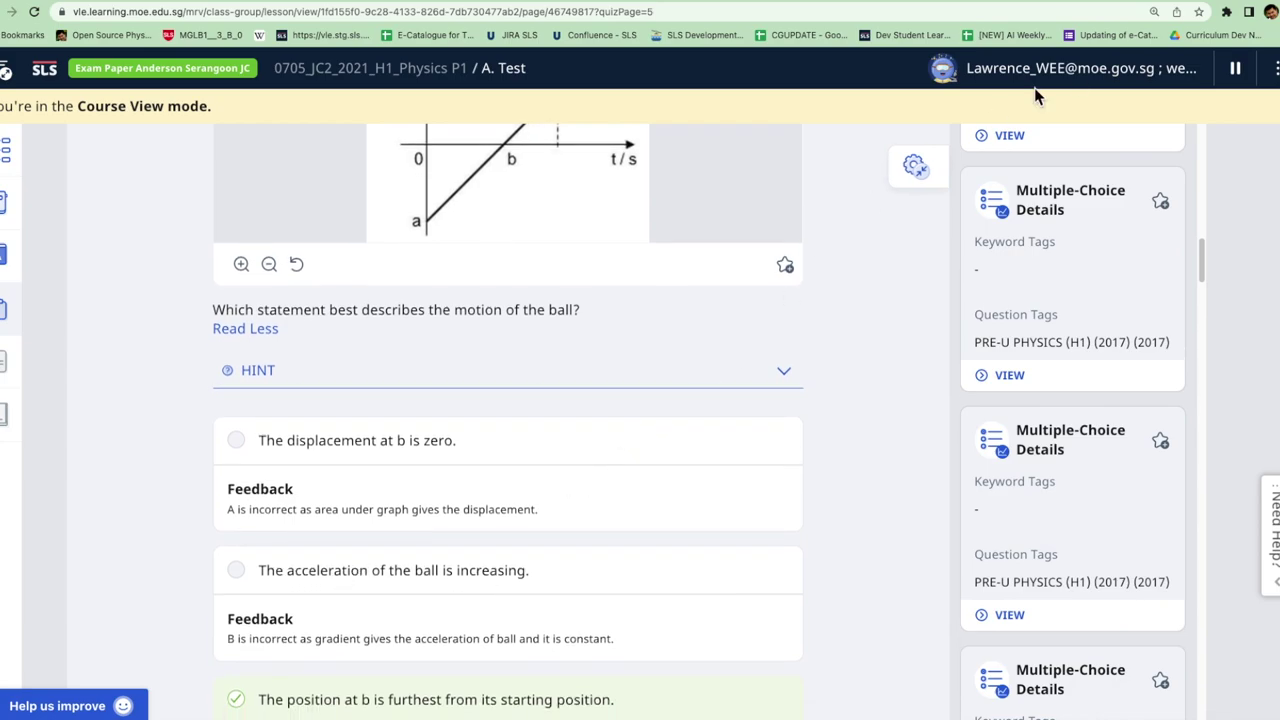
pyautogui.hotkey('ctrl', 'Tab')
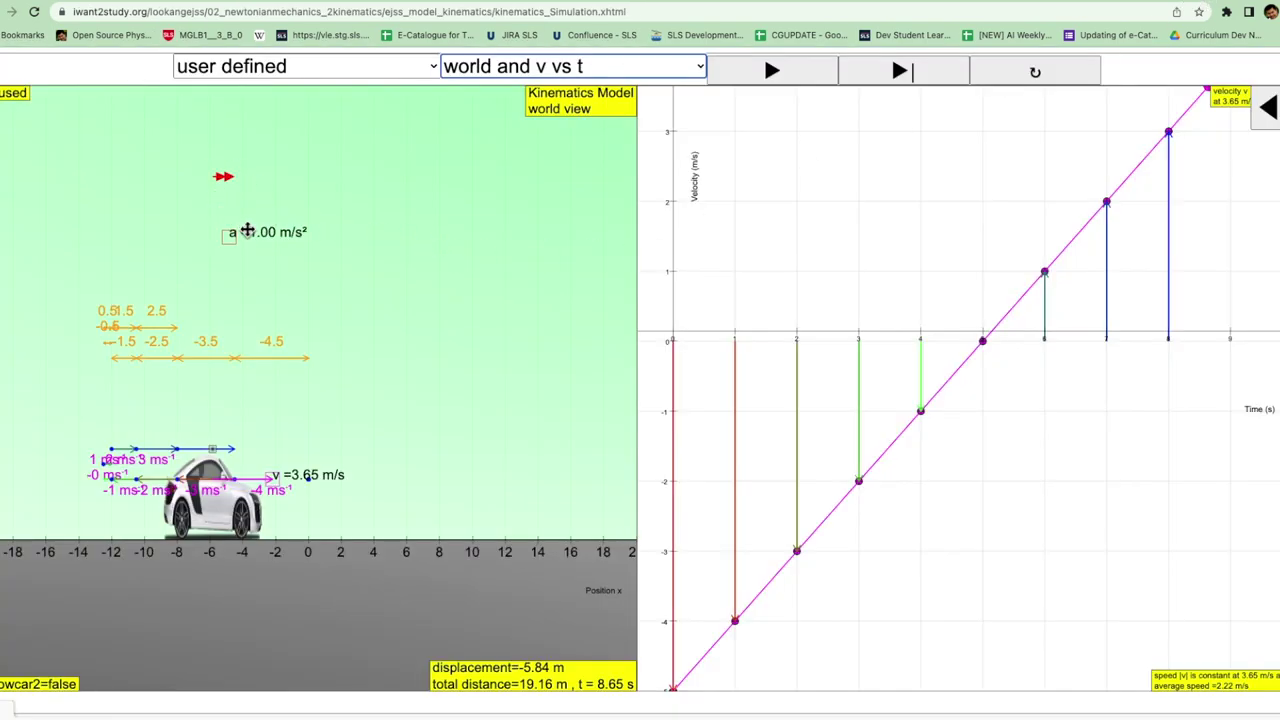
# - Display the flat 'world and a vs t' acceleration graph, then go back to the SLS question
pyautogui.click(602, 72)
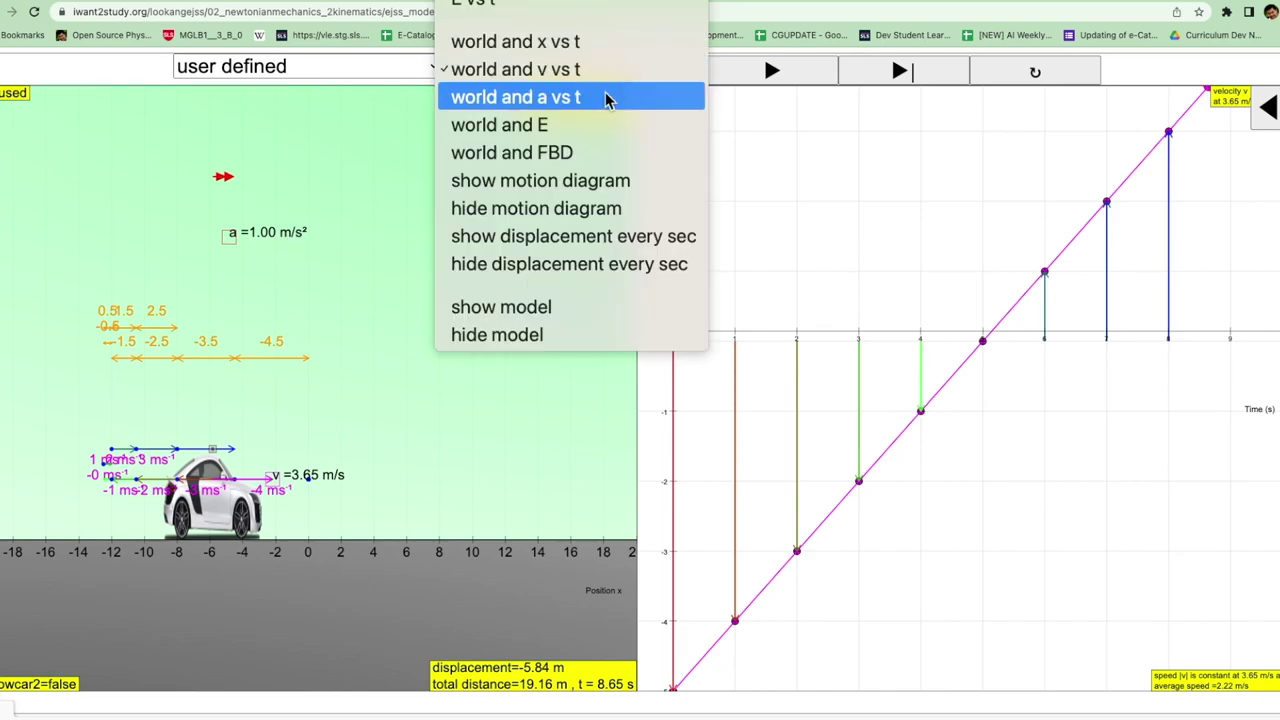
pyautogui.click(607, 97)
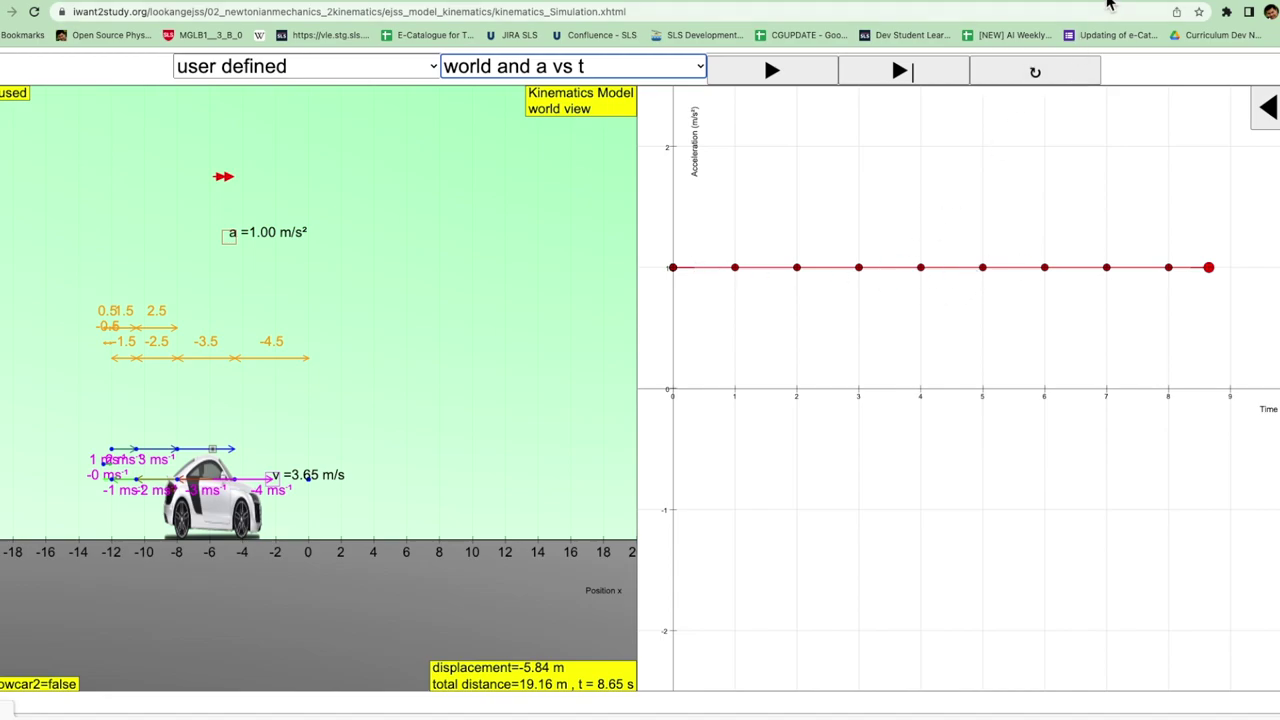
pyautogui.click(1108, 4)
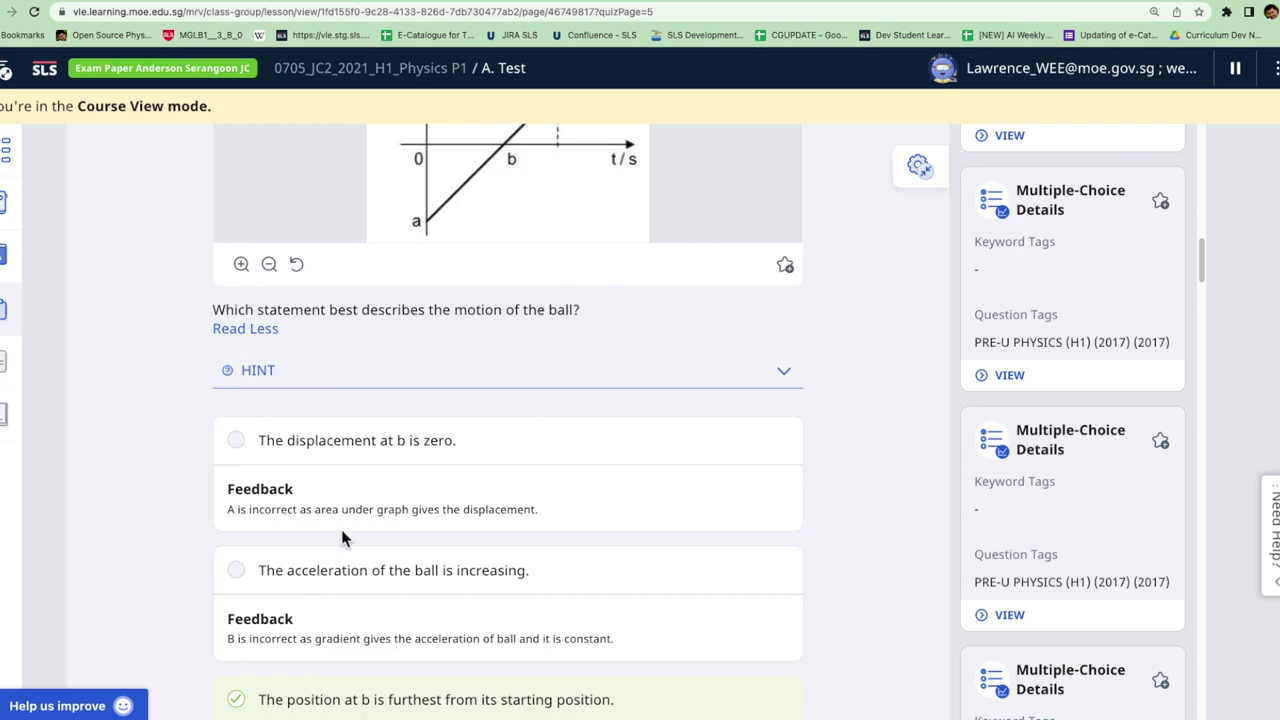
# - Scroll down past options A and B to option C's feedback on the quiz page
pyautogui.scroll(-1, 474, 570)
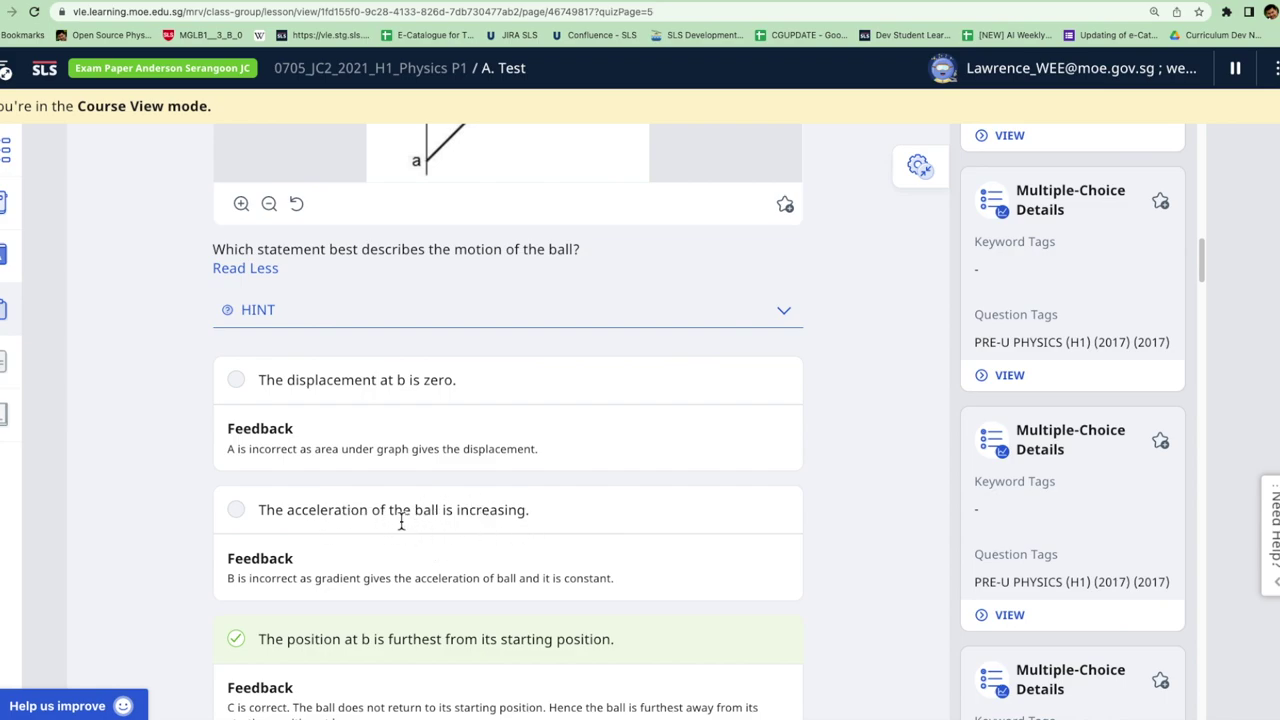
pyautogui.scroll(-2, 477, 528)
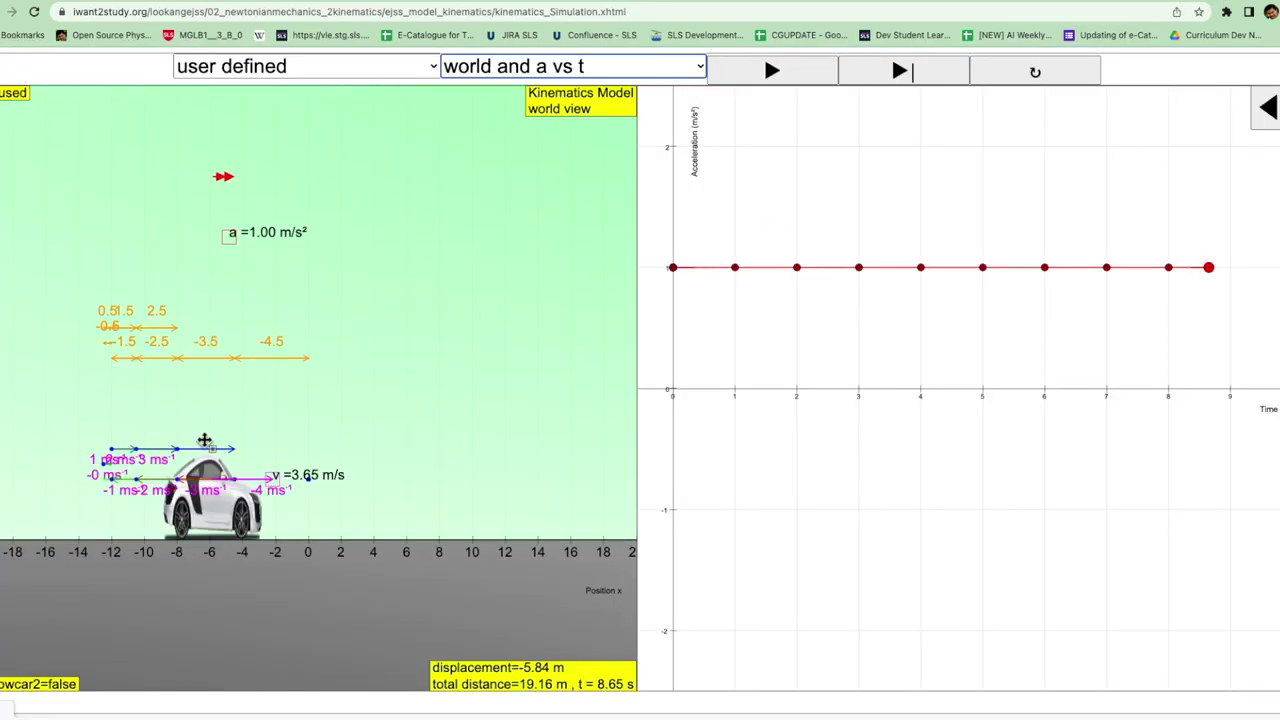
# - Show 'world and v vs t', then the 'world and x vs t' curve, and return to the SLS quiz
pyautogui.click(631, 67)
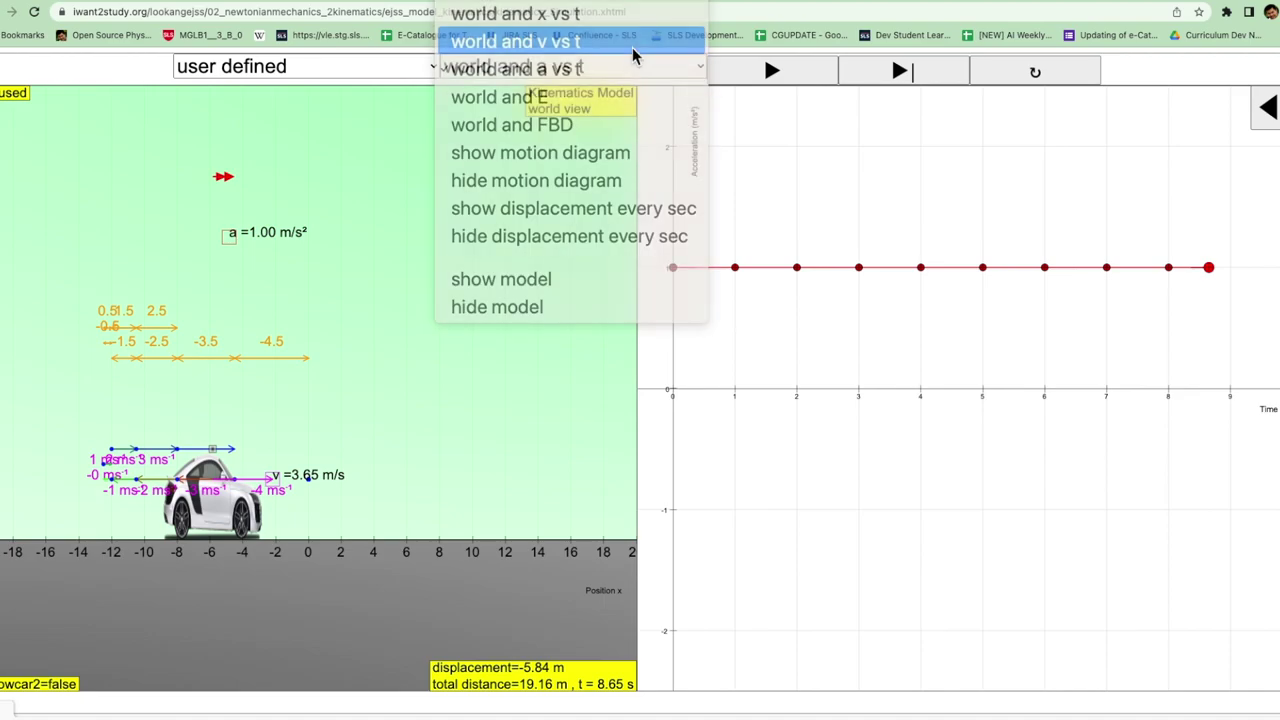
pyautogui.click(631, 42)
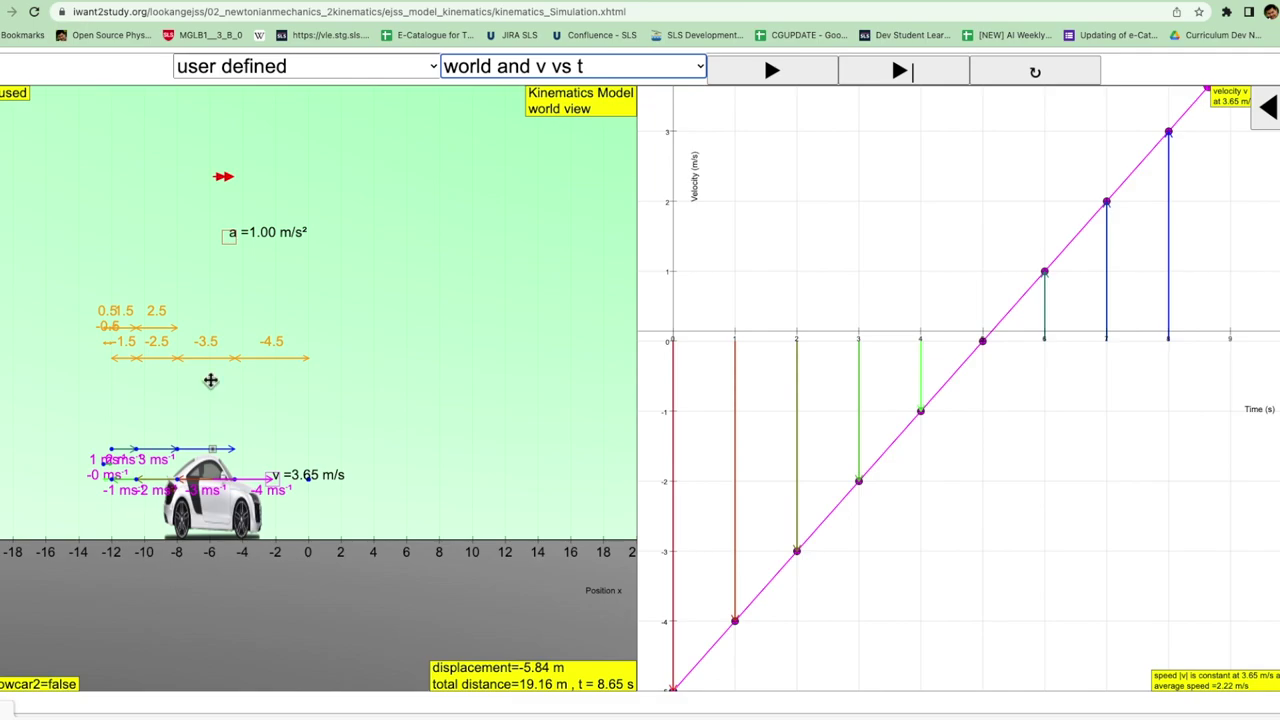
pyautogui.click(553, 75)
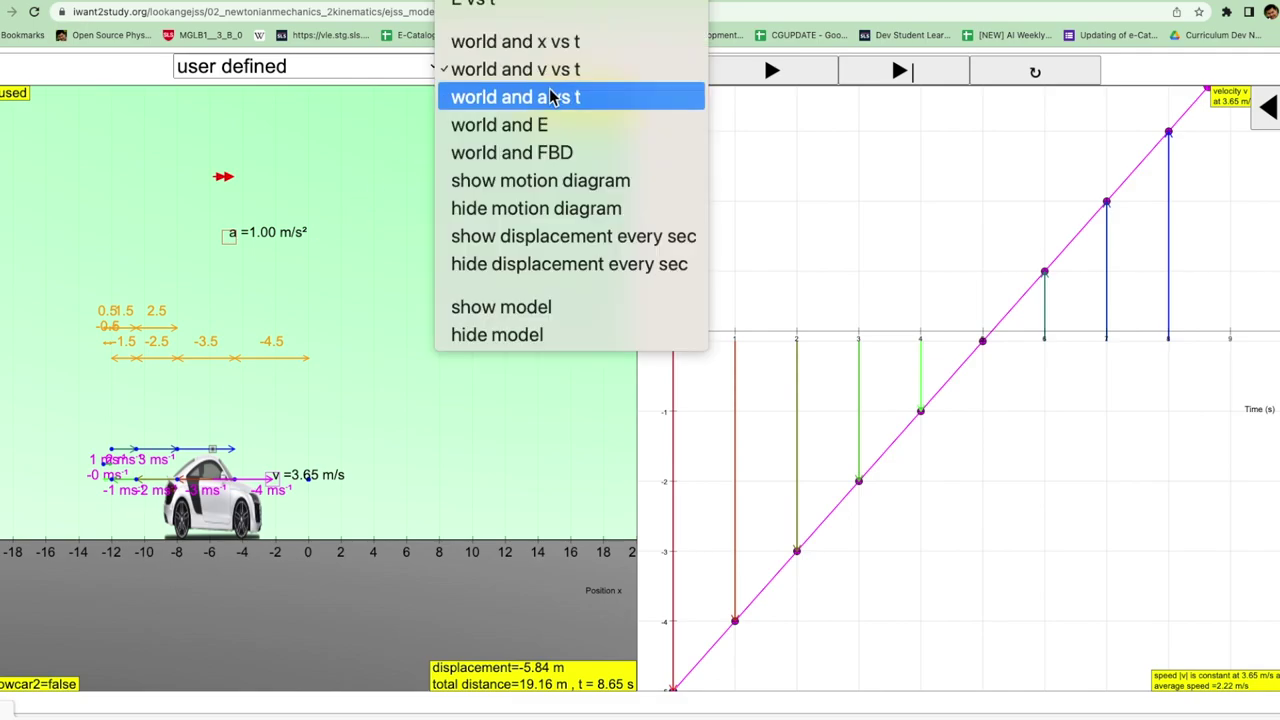
pyautogui.click(562, 55)
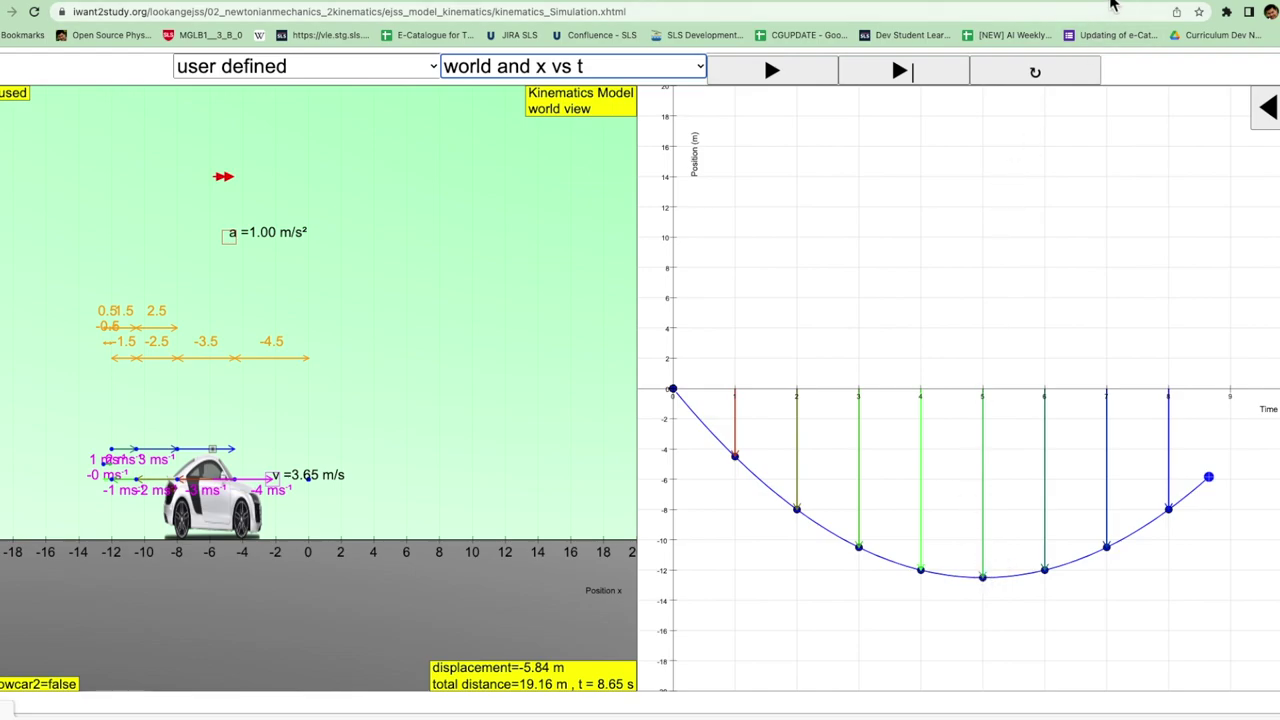
pyautogui.click(1110, 8)
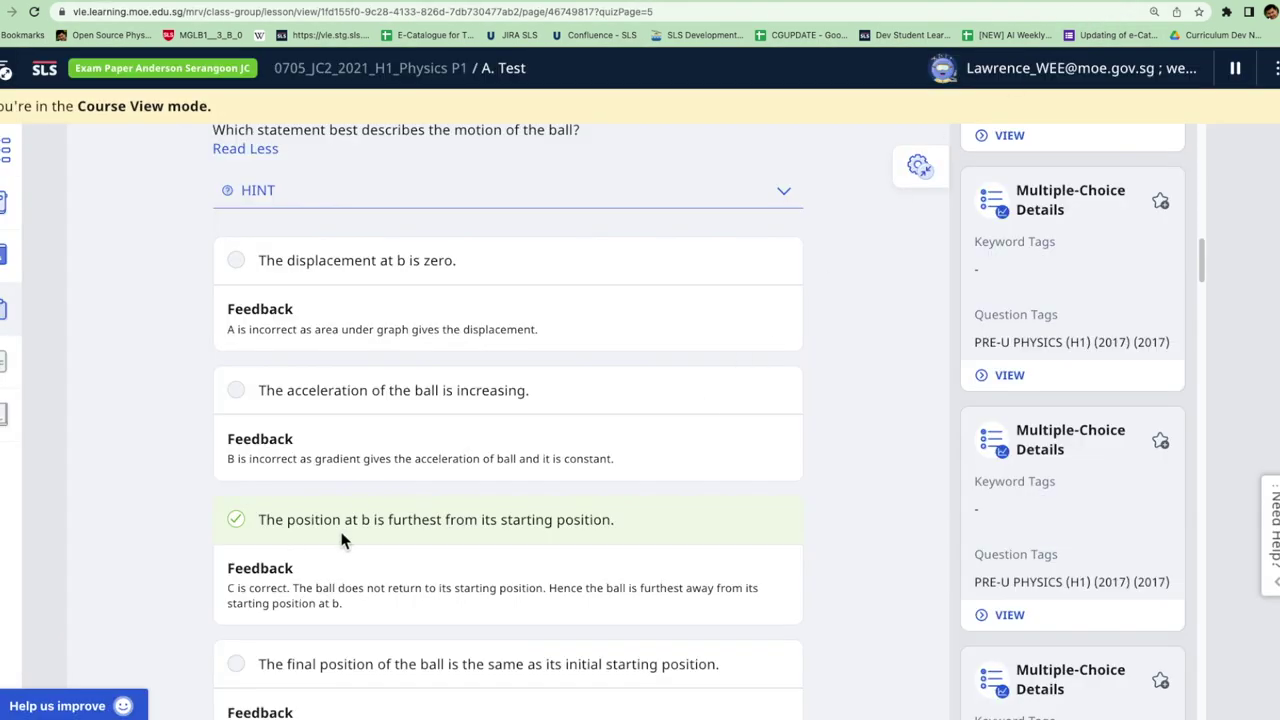
# - Scroll down to option D's feedback, then Ctrl+Tab back to the simulation
pyautogui.scroll(-2, 341, 535)
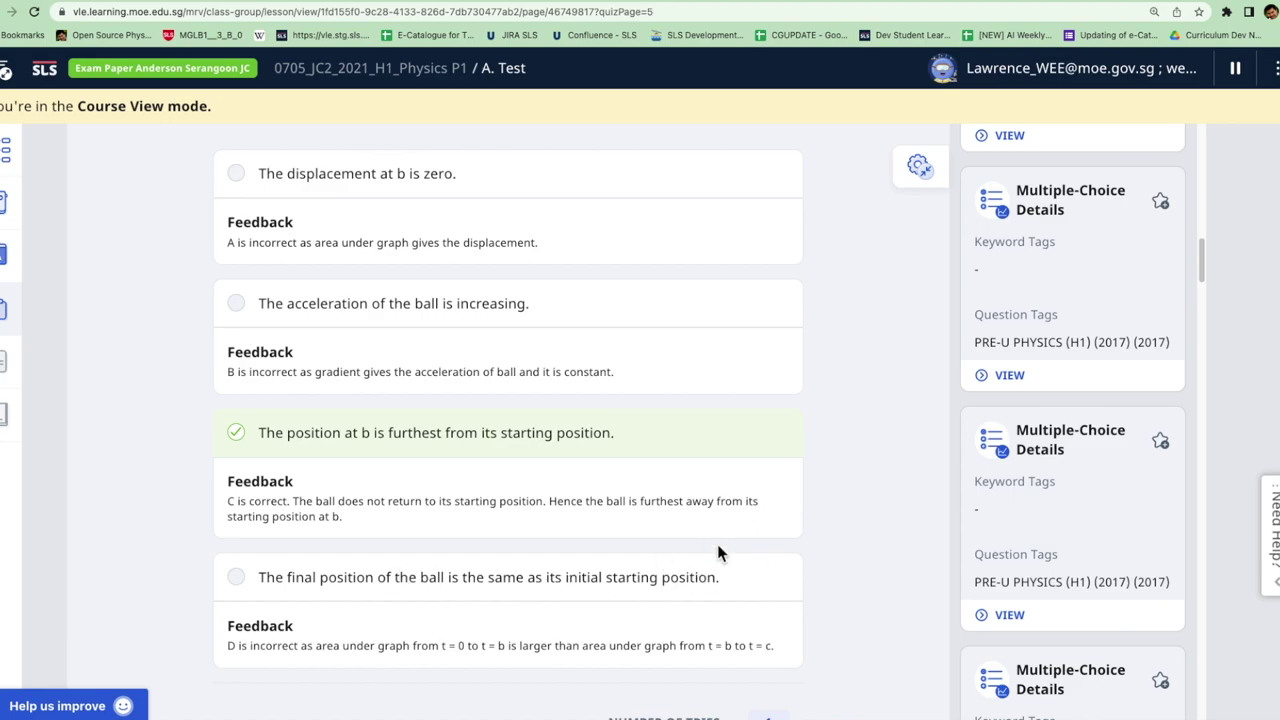
pyautogui.hotkey('ctrl', 'Tab')
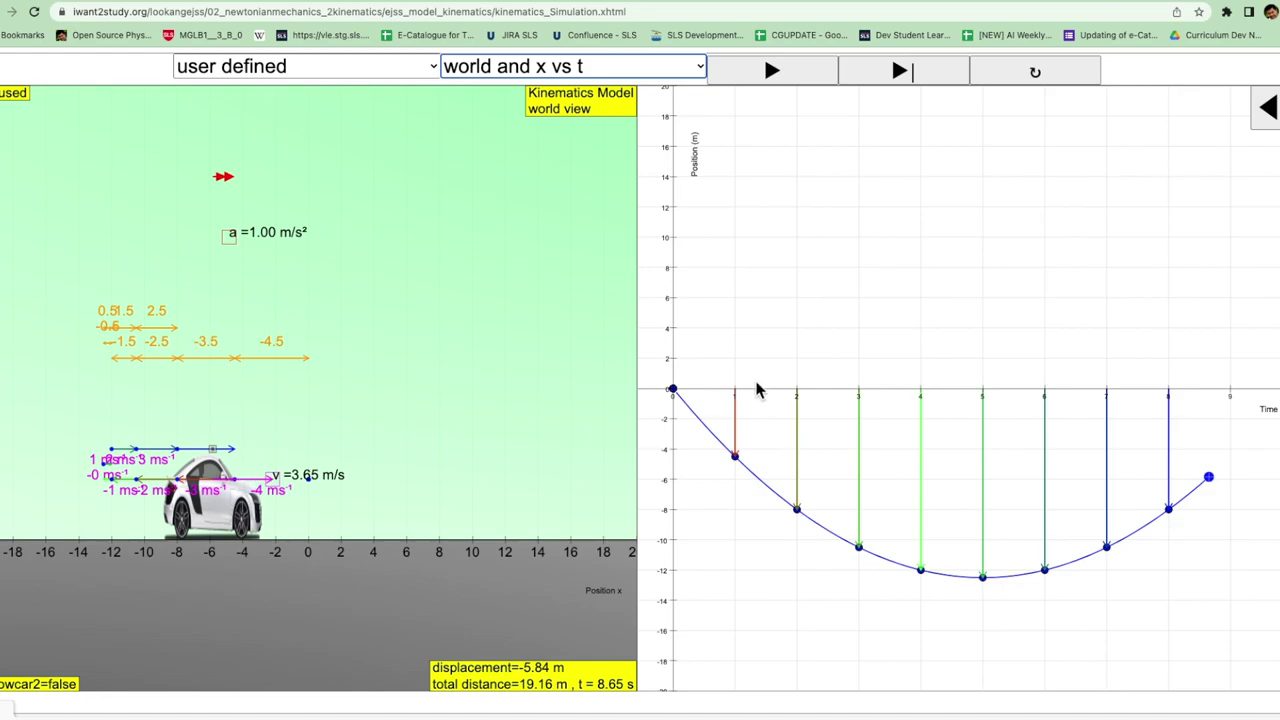
pyautogui.click(651, 63)
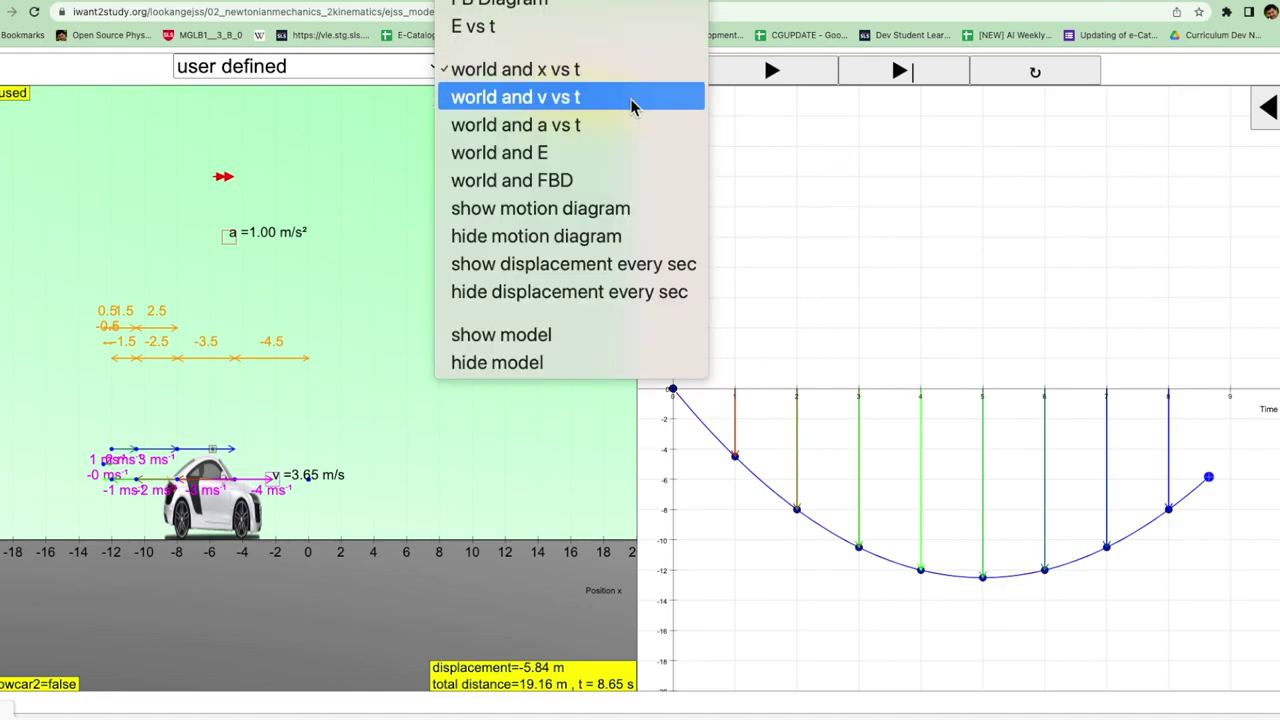
pyautogui.press('Escape')
pyautogui.press('Down')
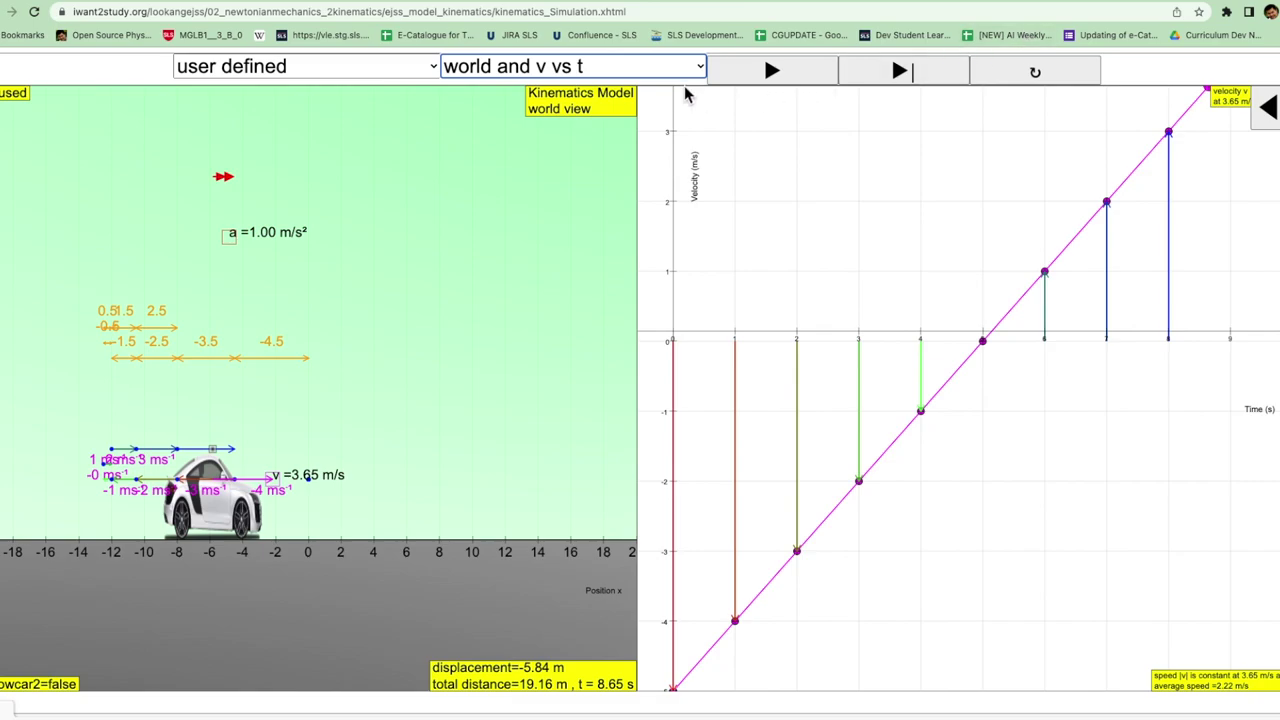
pyautogui.click(650, 67)
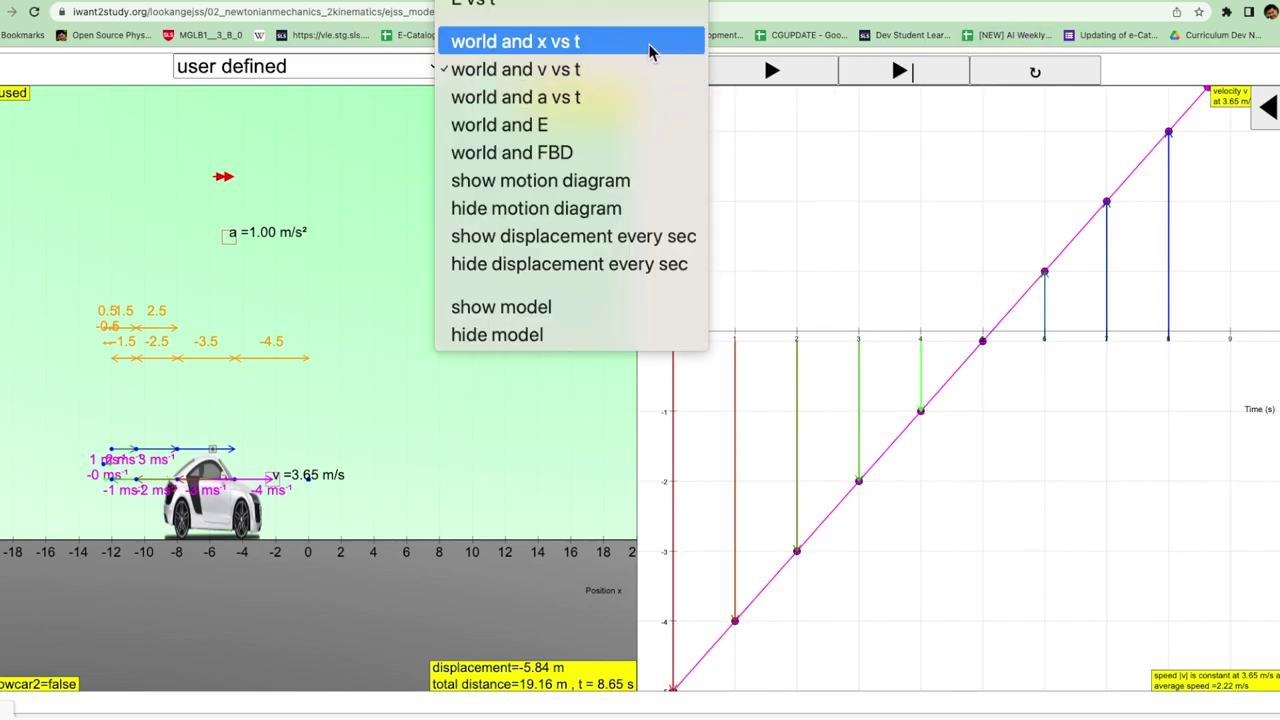
pyautogui.click(650, 45)
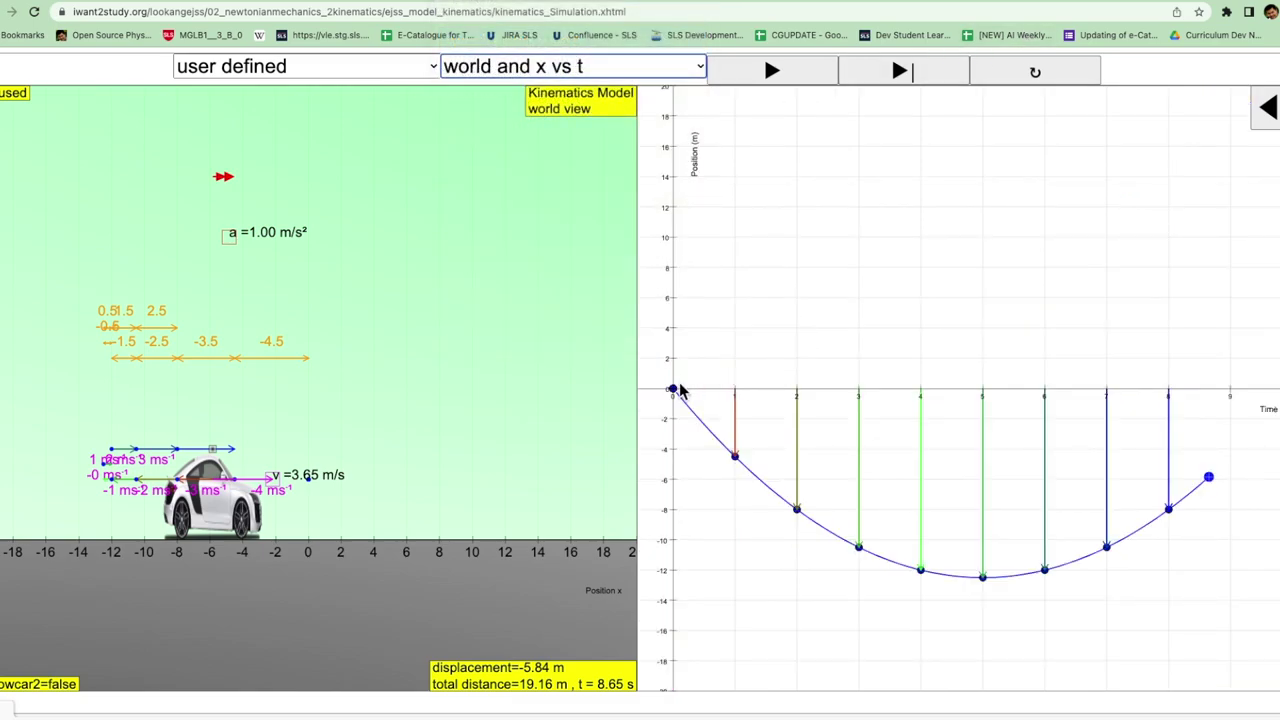